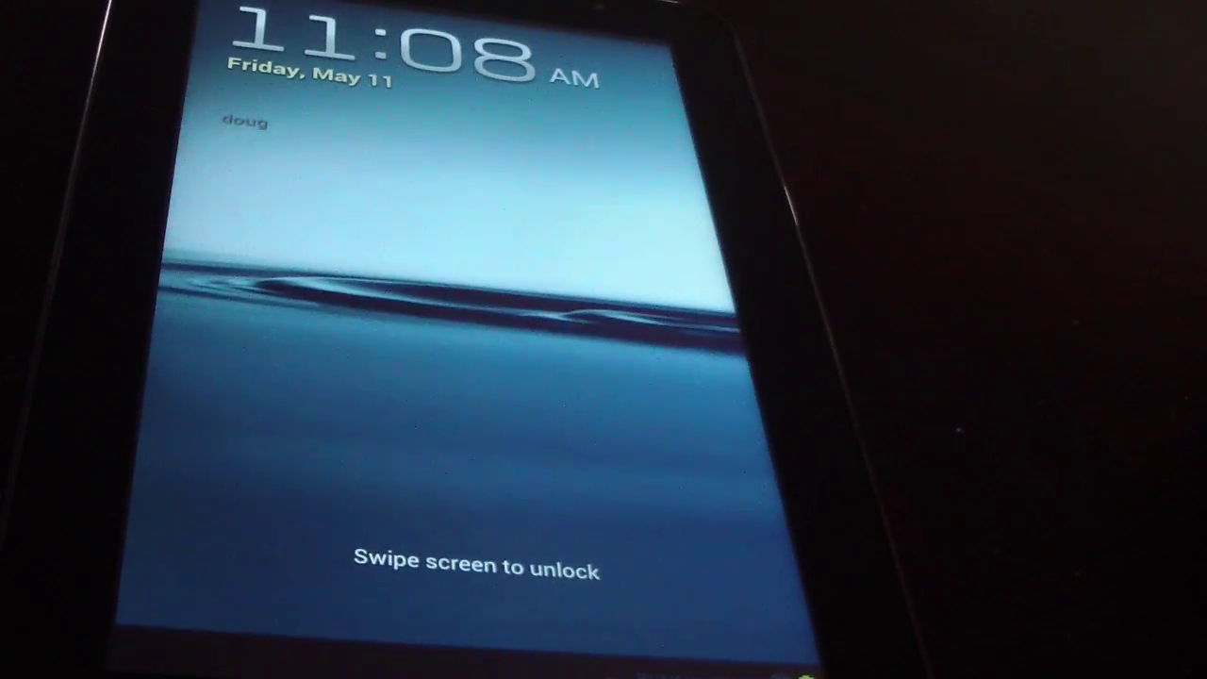
Unlock the tablet and launch Samsung Smart View from the home screen
left_click_drag(472, 509, 471, 282)
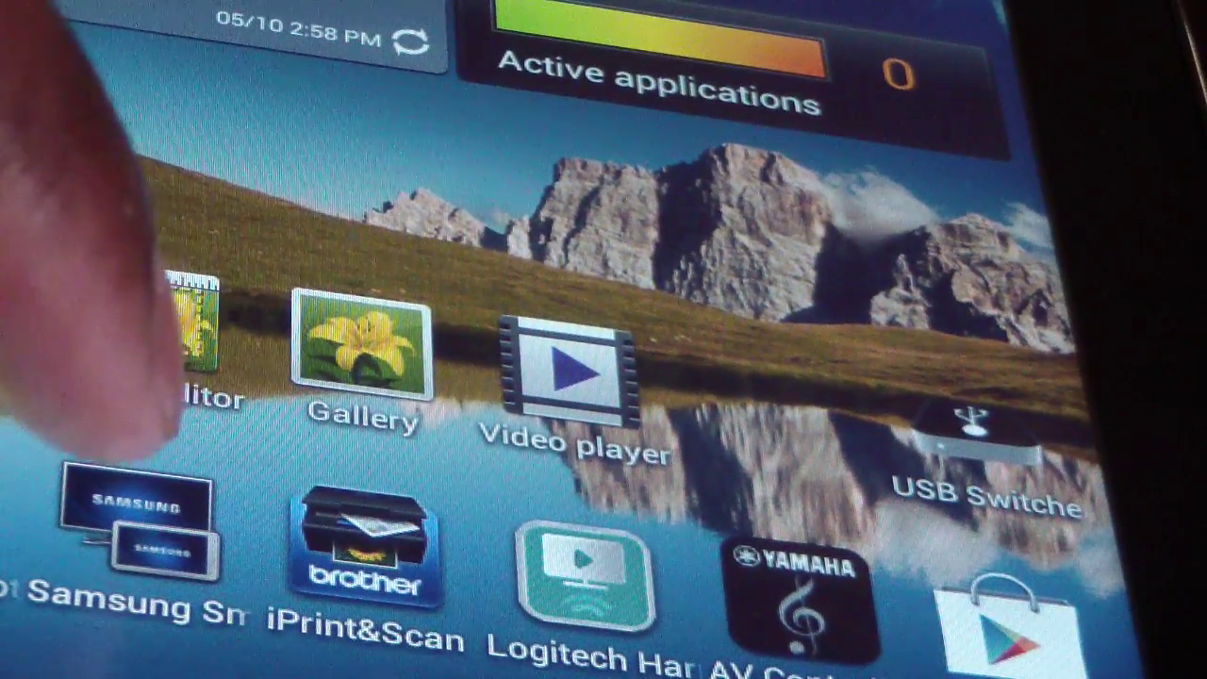
left_click(146, 330)
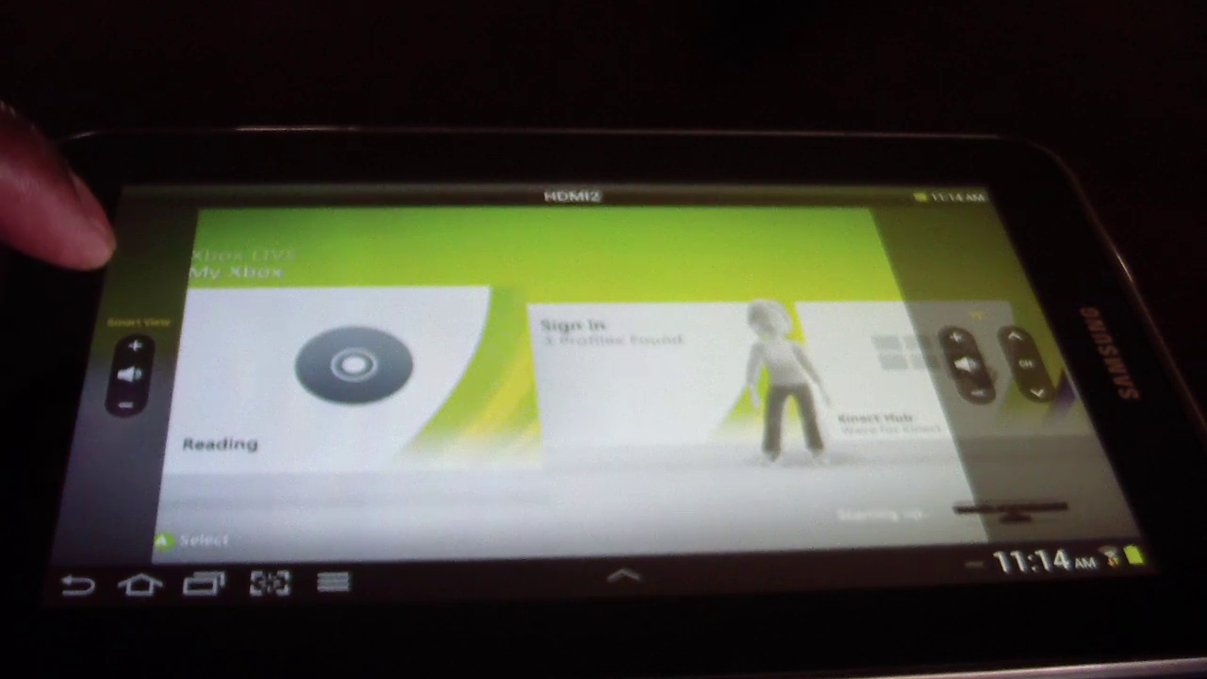
Adjust the TV volume with the Smart View overlay buttons, then toggle the remote overlay
left_click(134, 347)
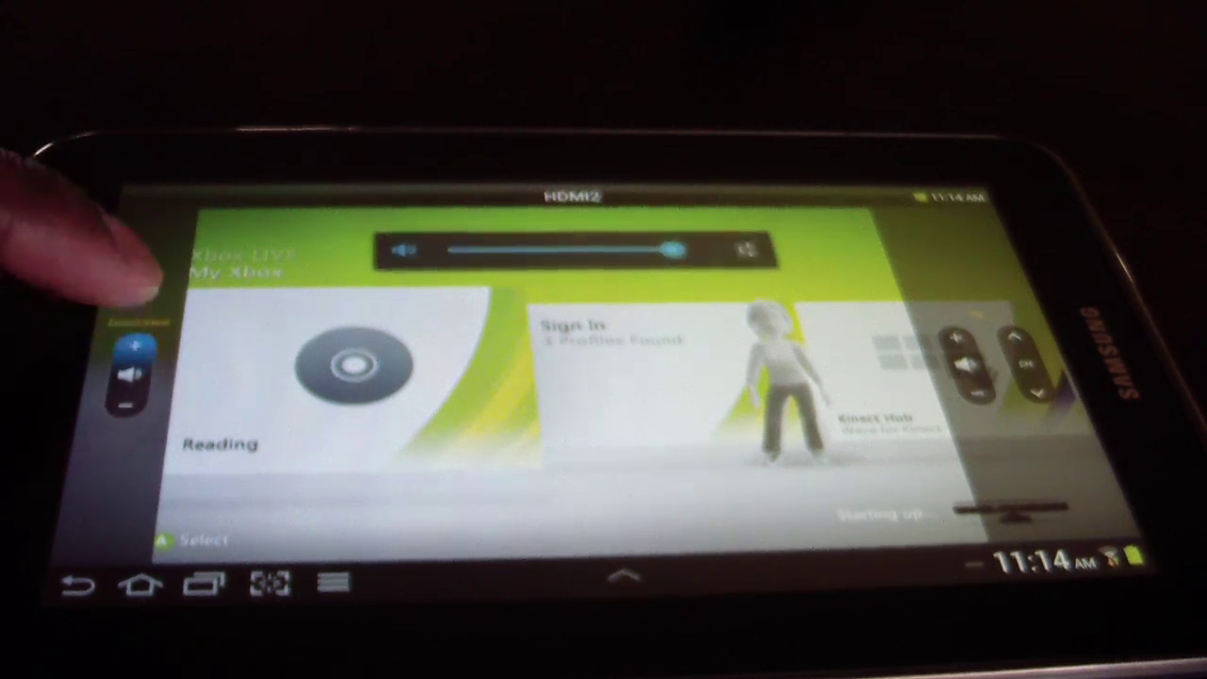
left_click(134, 347)
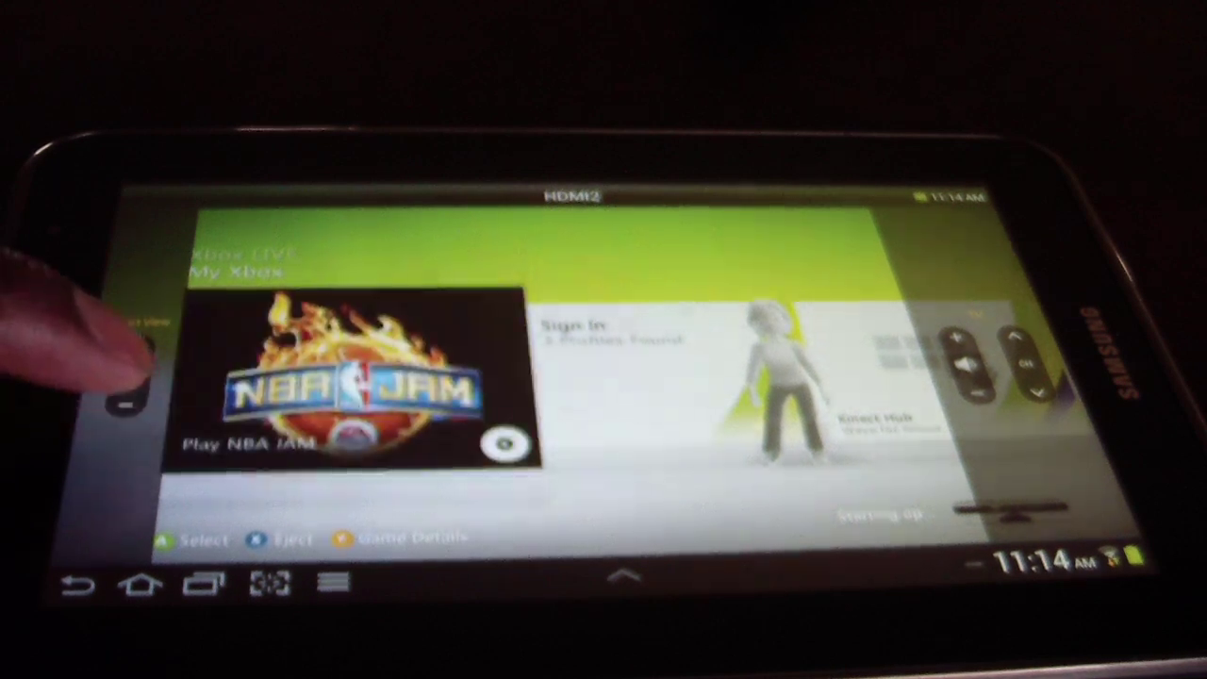
left_click(134, 373)
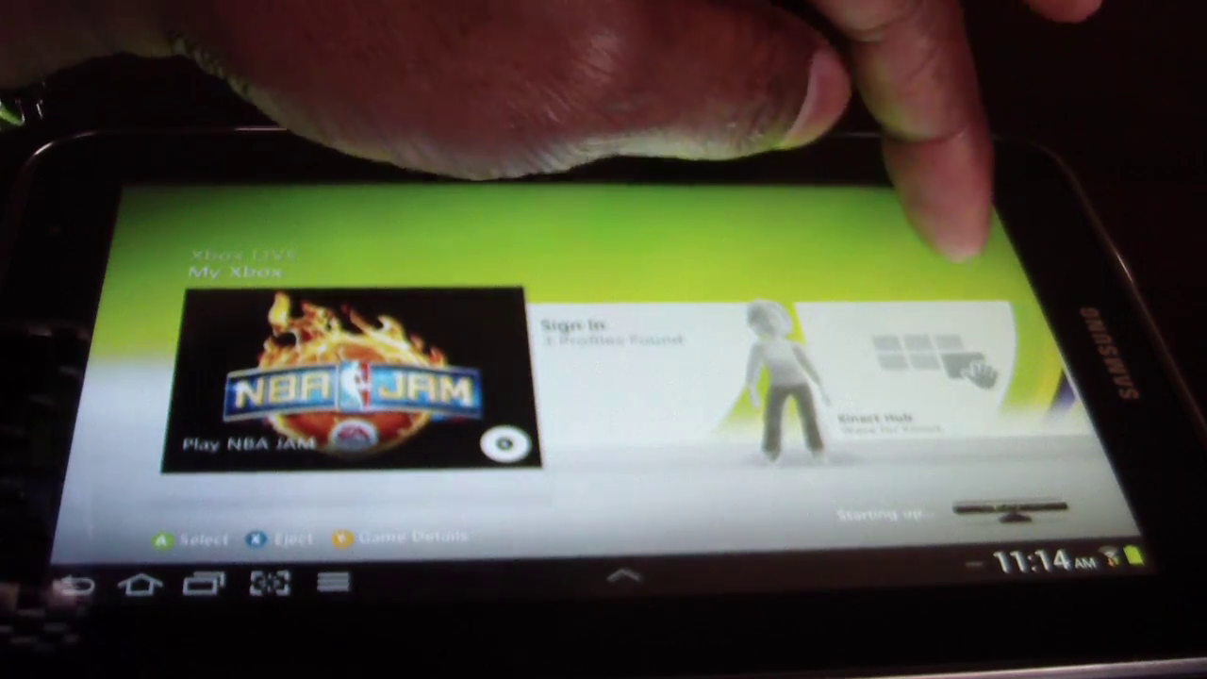
left_click(980, 311)
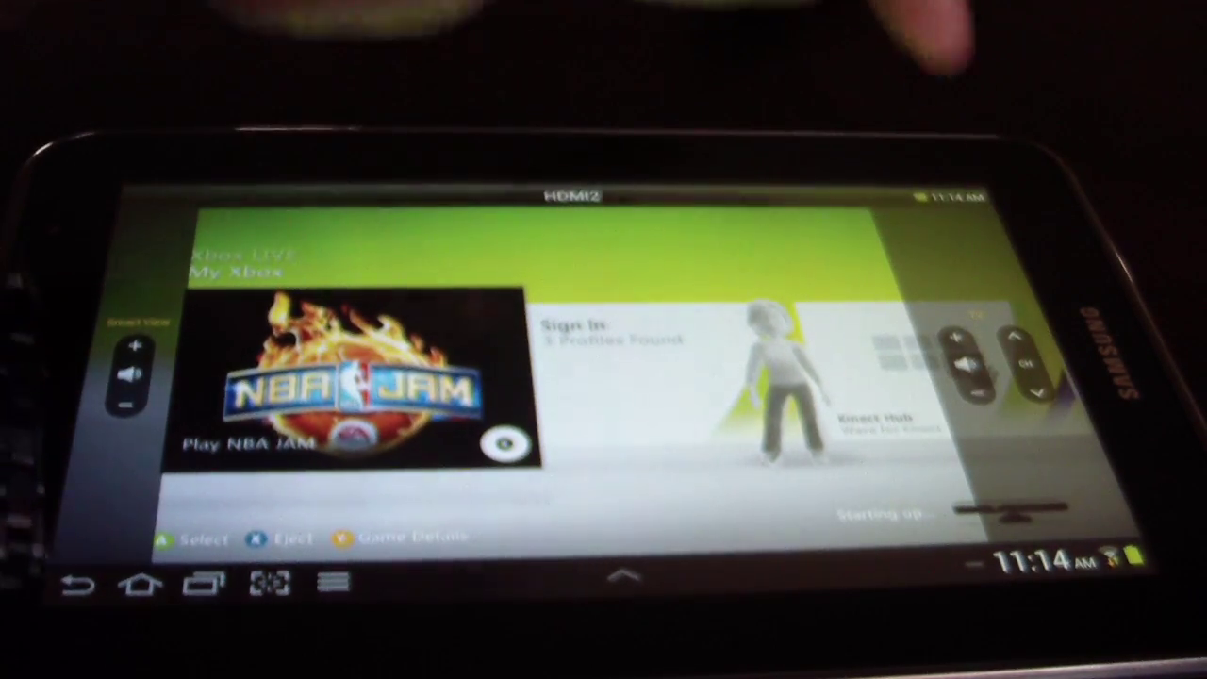
left_click(929, 250)
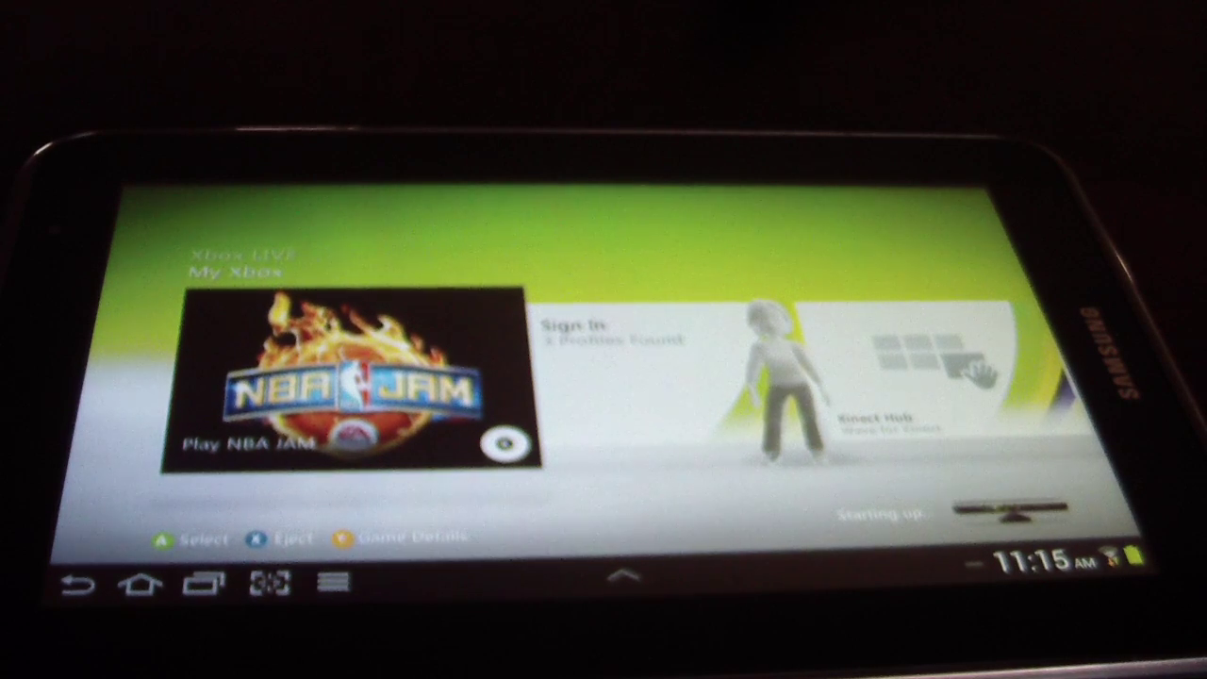
left_click(889, 256)
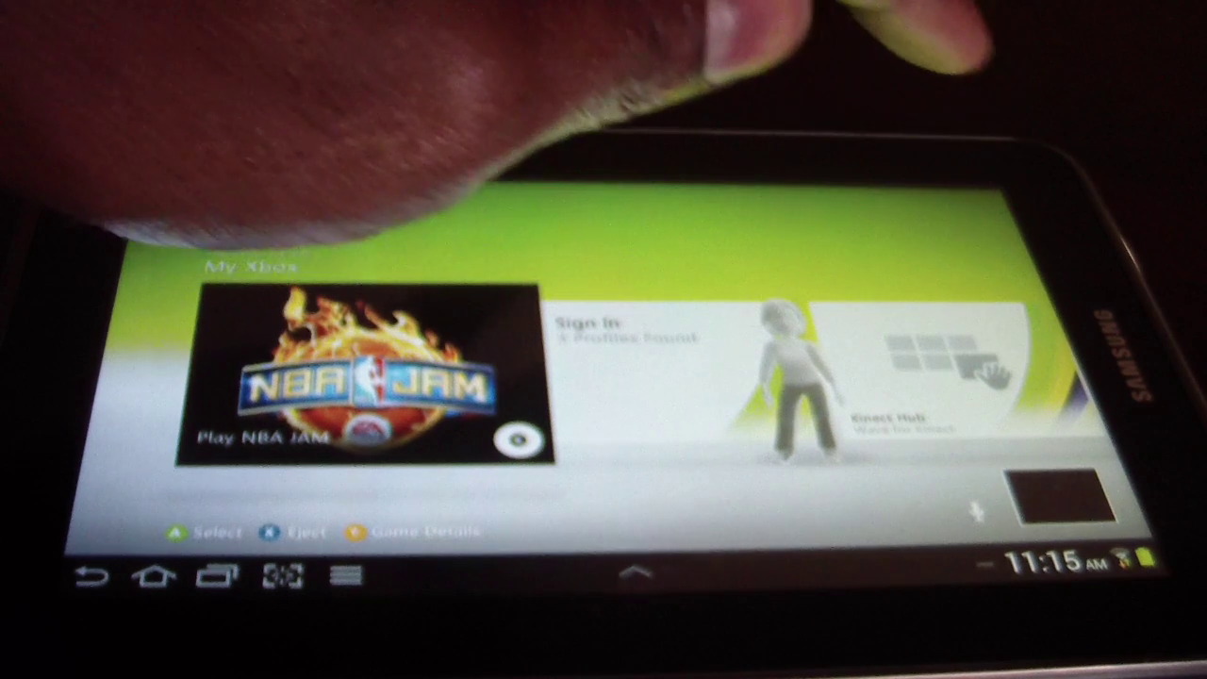
left_click(660, 226)
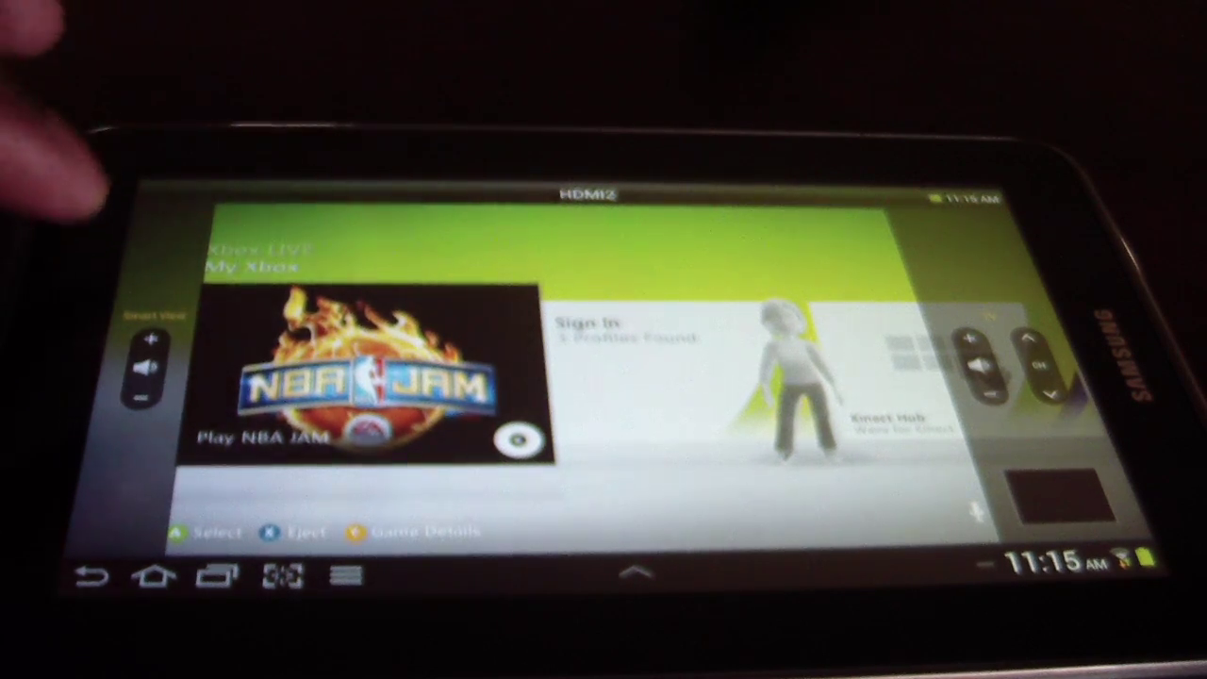
left_click(146, 368)
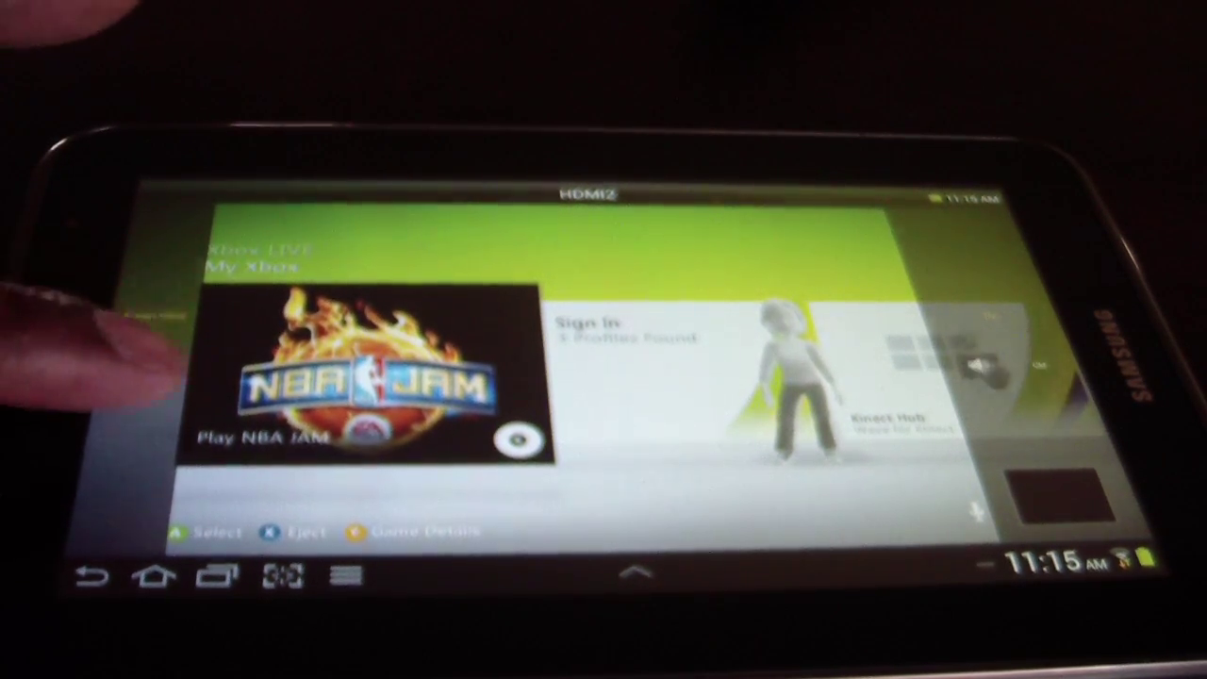